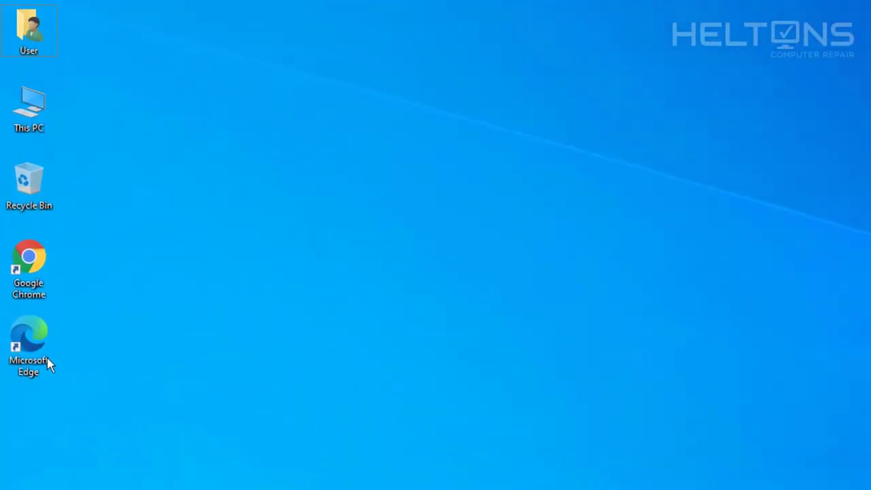
Step: Load uptodown.com in Edge and browse its Windows downloads page
{"action": "double_click", "coordinate": [49, 363]}
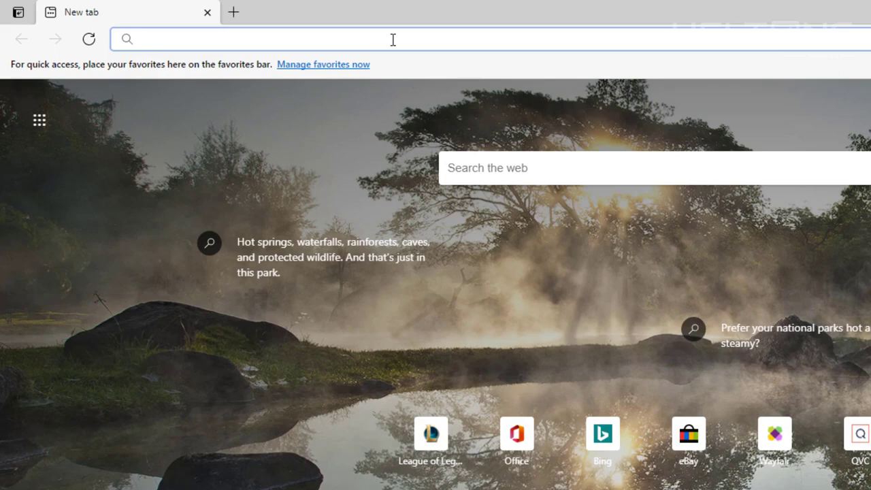
{"action": "type", "text": "uptodown"}
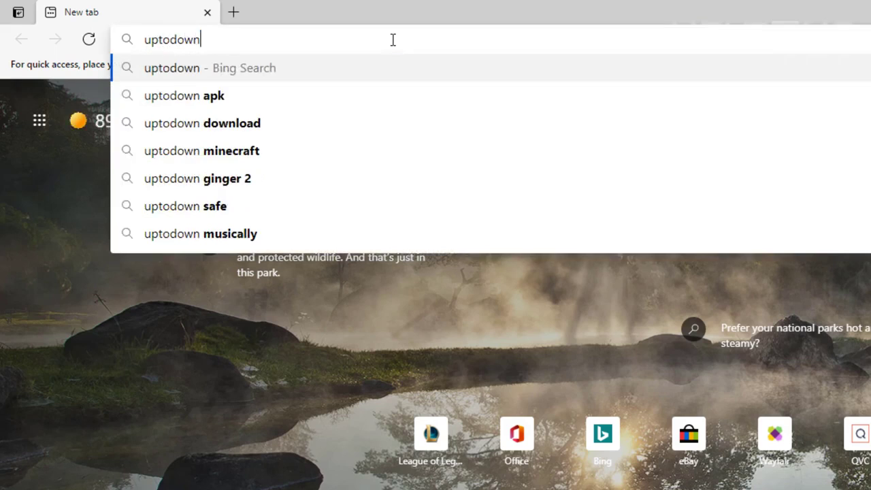
{"action": "type", "text": ".com"}
{"action": "key", "text": "Return"}
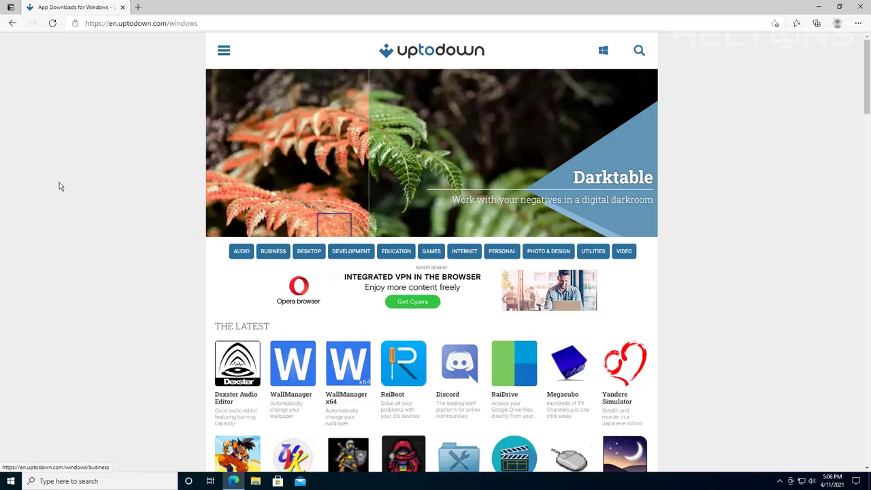
{"action": "scroll", "coordinate": [640, 142], "scroll_direction": "down", "scroll_amount": 1}
{"action": "scroll", "coordinate": [639, 142], "scroll_direction": "down", "scroll_amount": 8}
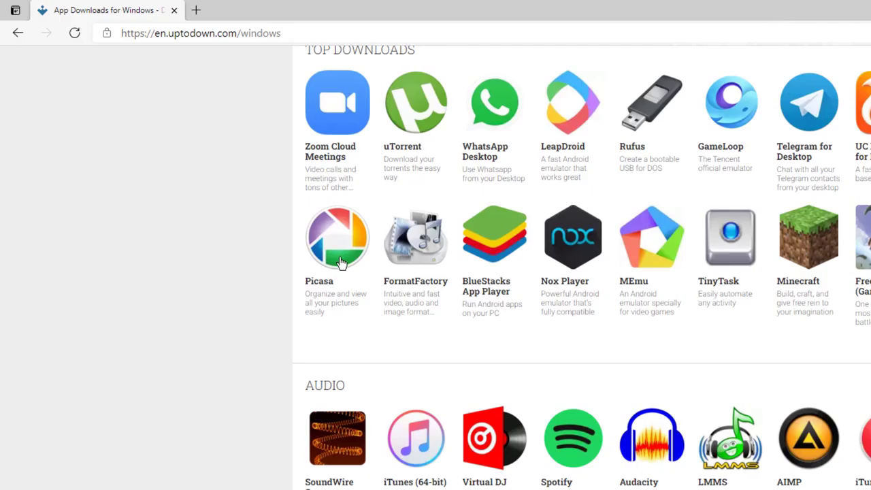
{"action": "scroll", "coordinate": [342, 260], "scroll_direction": "up", "scroll_amount": 1}
{"action": "scroll", "coordinate": [743, 345], "scroll_direction": "up", "scroll_amount": 10}
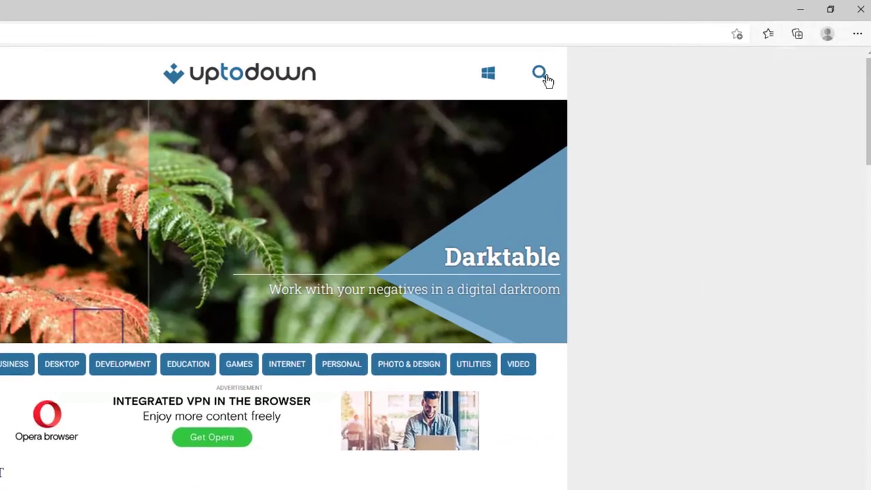
Step: Search Uptodown for picasa, check its older versions, and return to the 3.9.138.150 page
{"action": "left_click", "coordinate": [540, 73]}
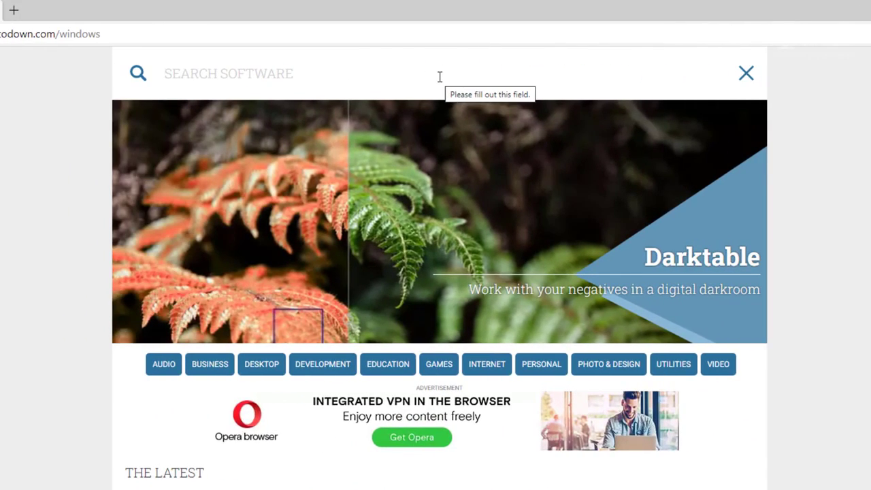
{"action": "type", "text": "picasa"}
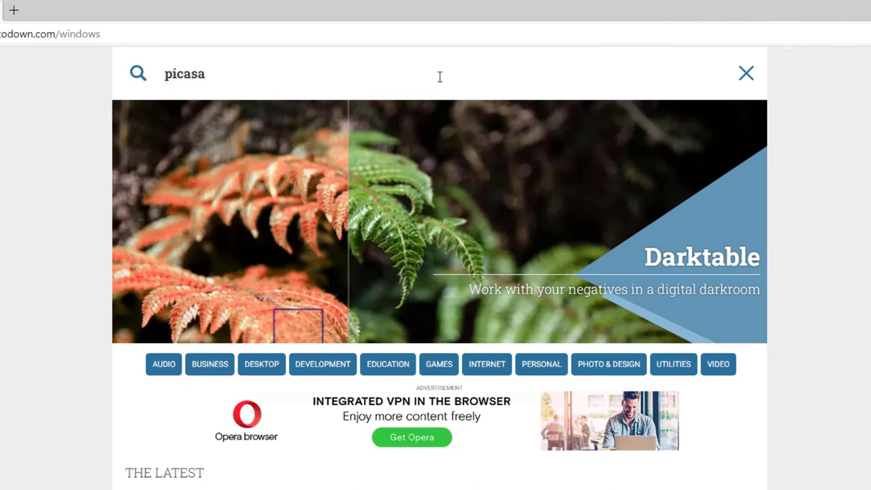
{"action": "key", "text": "Return"}
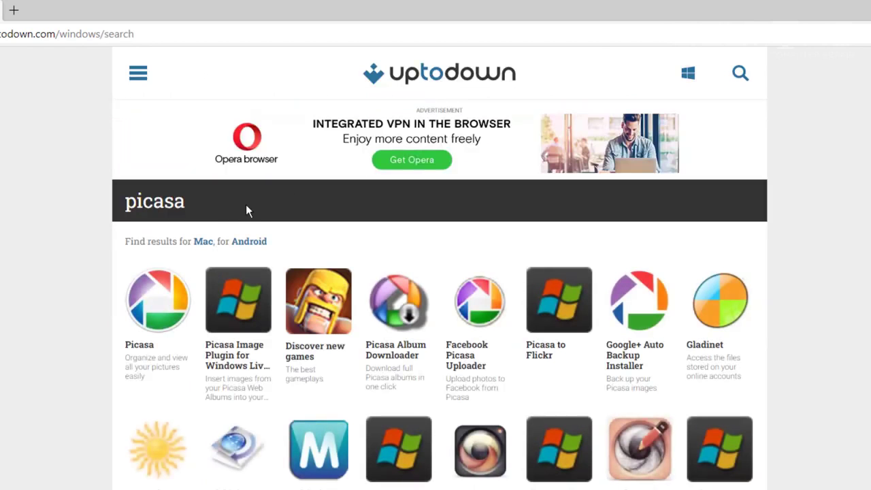
{"action": "left_click", "coordinate": [156, 329]}
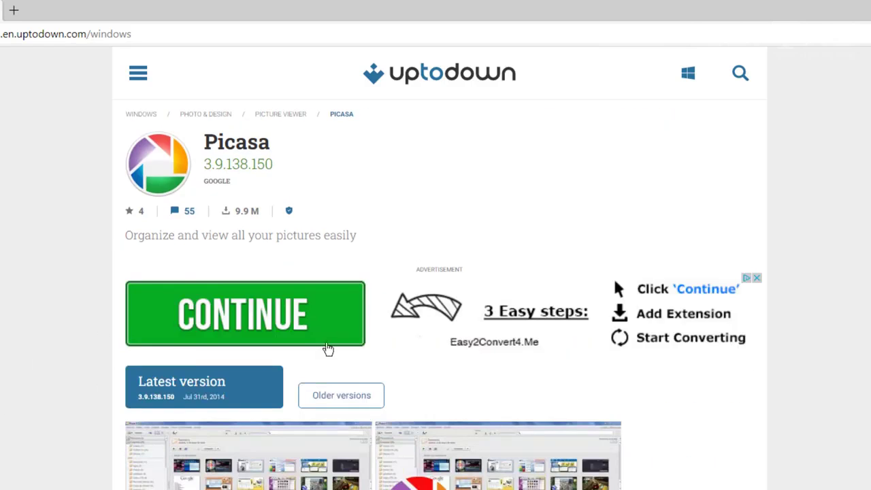
{"action": "left_click", "coordinate": [325, 397]}
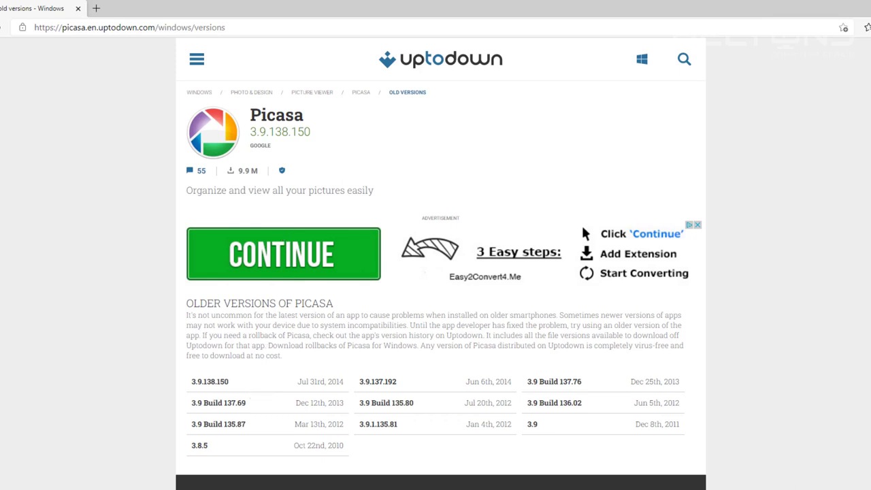
{"action": "key", "text": "alt+Left"}
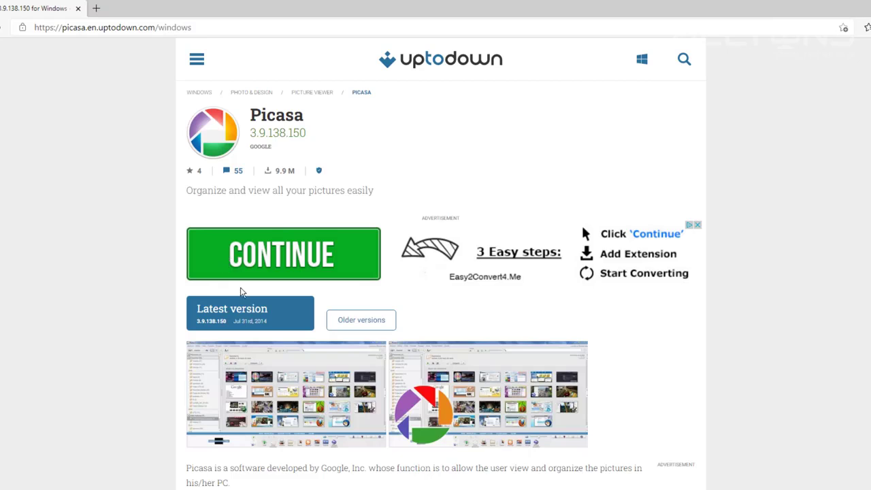
Step: Download the latest Picasa installer, picasa-3-9-138-150-multi-win.exe (16.6 MB)
{"action": "left_click", "coordinate": [293, 318]}
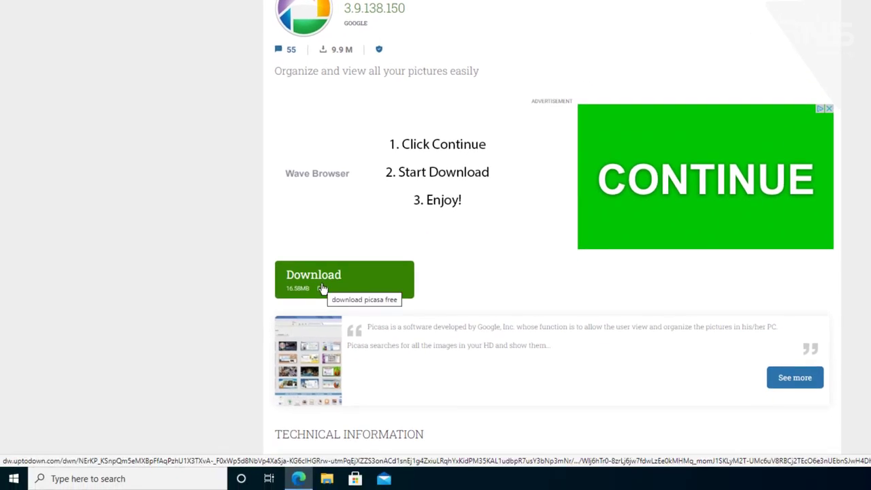
{"action": "left_click", "coordinate": [375, 290]}
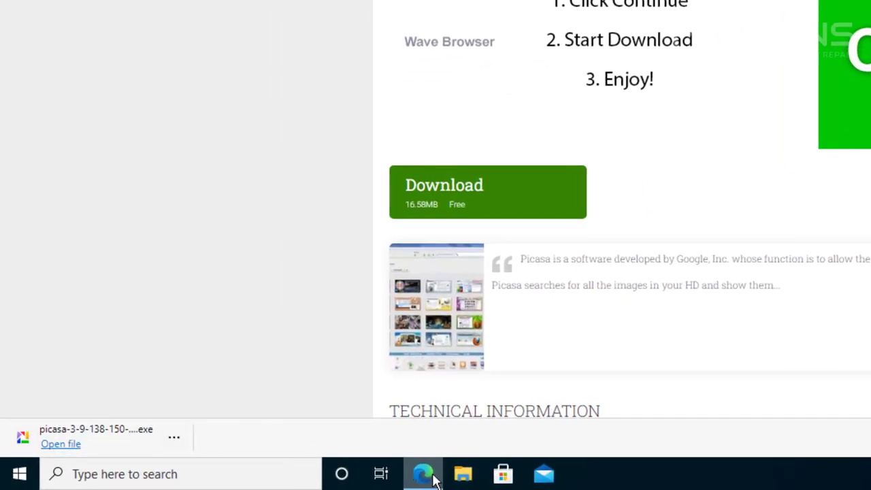
Step: Locate the Picasa .exe in the Downloads folder and launch it
{"action": "left_click", "coordinate": [461, 480]}
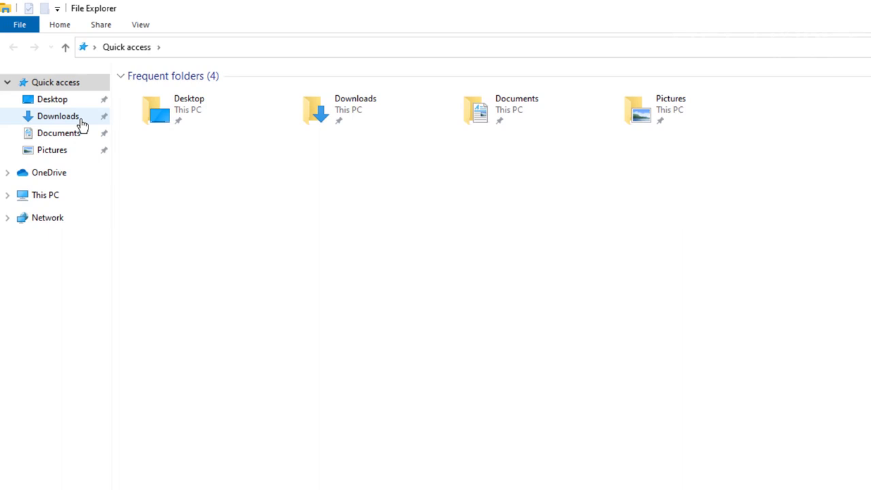
{"action": "left_click", "coordinate": [78, 120]}
{"action": "left_click", "coordinate": [206, 132]}
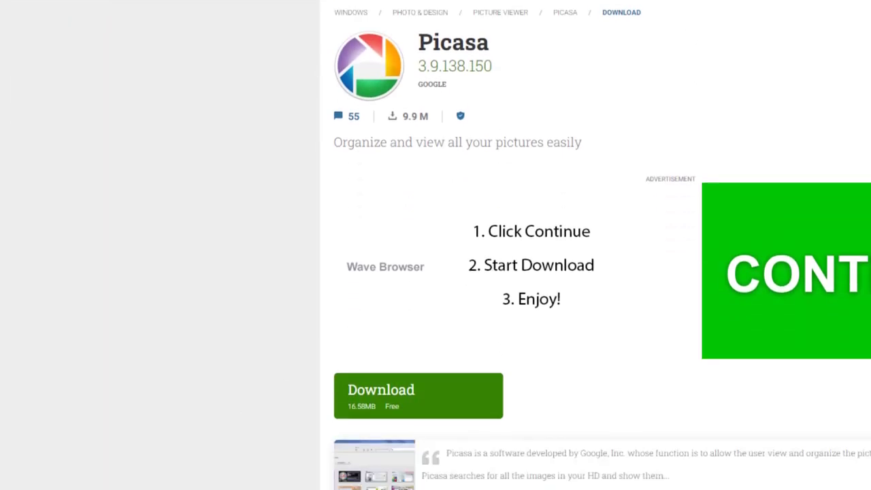
{"action": "left_click", "coordinate": [52, 450]}
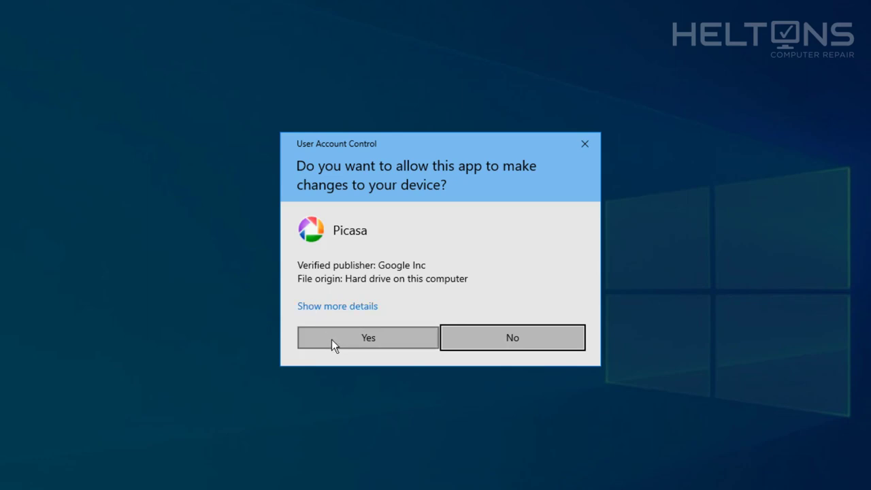
Step: Approve the installer, accept the licence, install to the default folder, and disable usage stats
{"action": "left_click", "coordinate": [332, 339]}
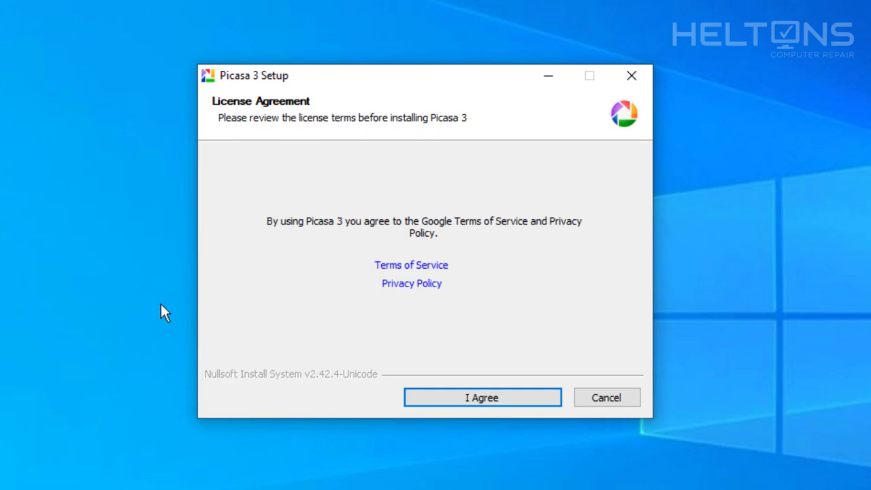
{"action": "left_click", "coordinate": [466, 398]}
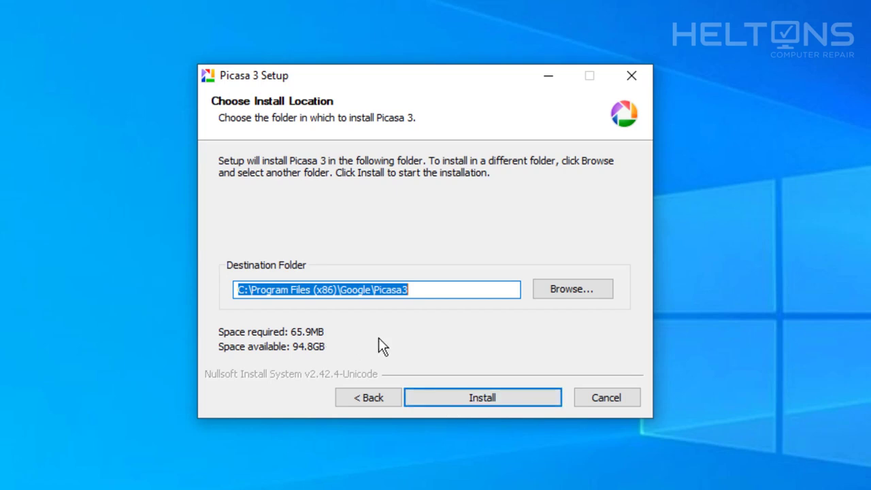
{"action": "left_click", "coordinate": [492, 404]}
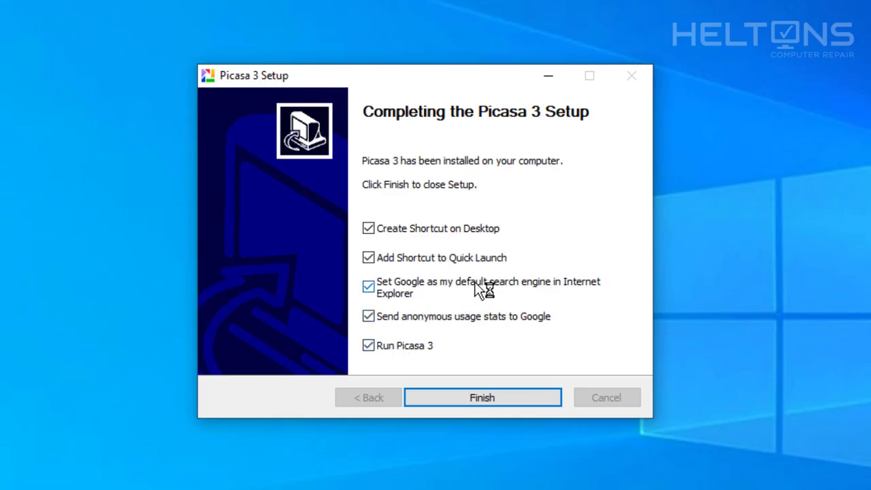
{"action": "left_click", "coordinate": [472, 325]}
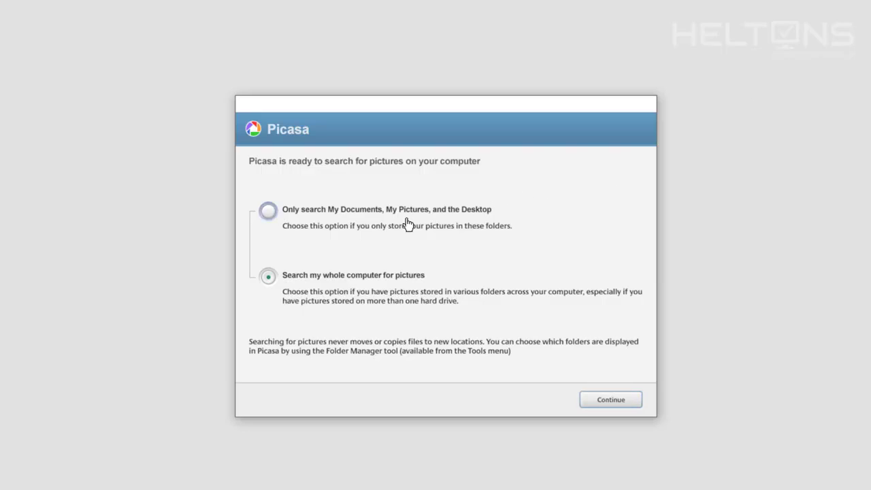
Step: Restrict the picture search to My Documents, My Pictures and Desktop, and accept photo viewer defaults
{"action": "left_click", "coordinate": [407, 222]}
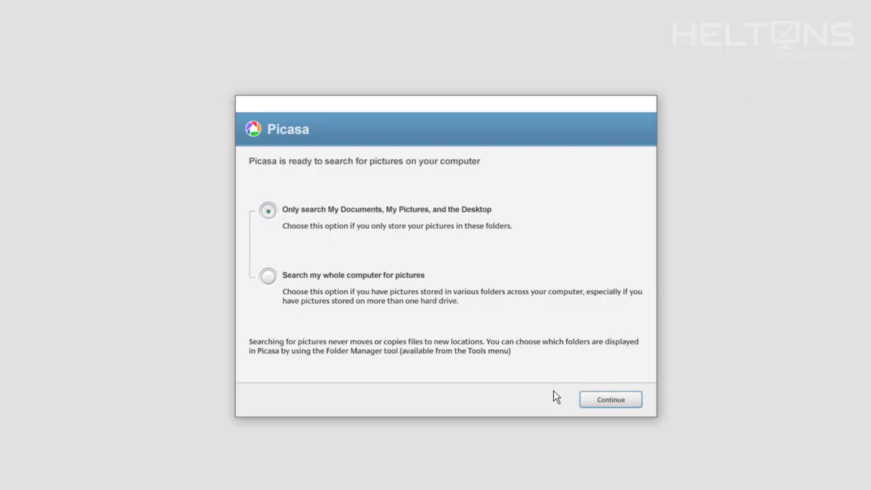
{"action": "left_click", "coordinate": [614, 402]}
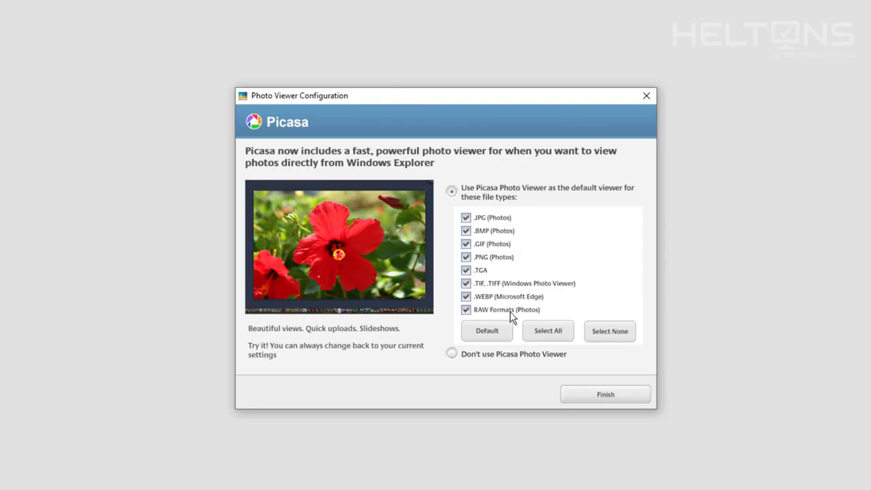
{"action": "left_click", "coordinate": [579, 401]}
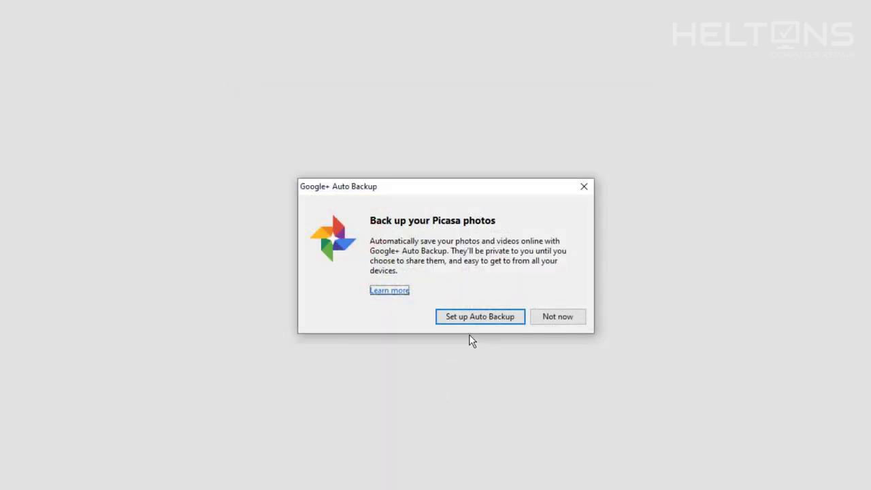
Step: Decline Google+ Auto Backup, dismiss the IE11 setup prompt, and close Internet Explorer with all tabs
{"action": "left_click", "coordinate": [552, 324]}
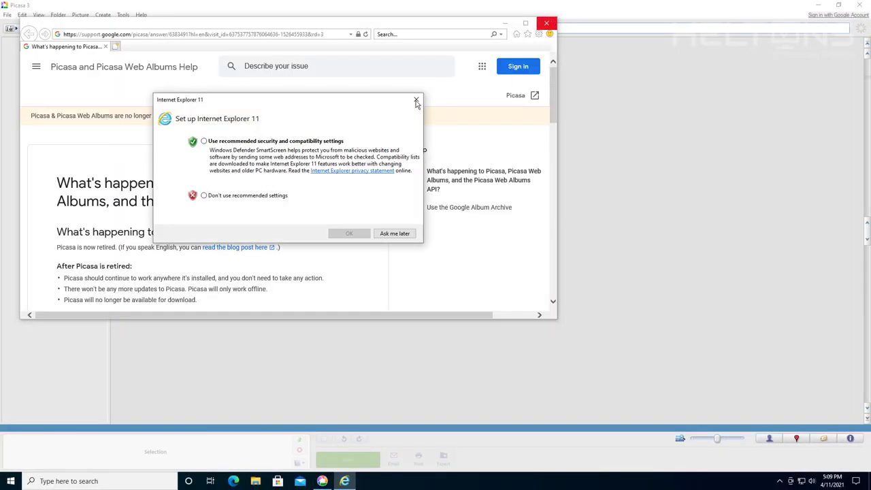
{"action": "left_click", "coordinate": [416, 101]}
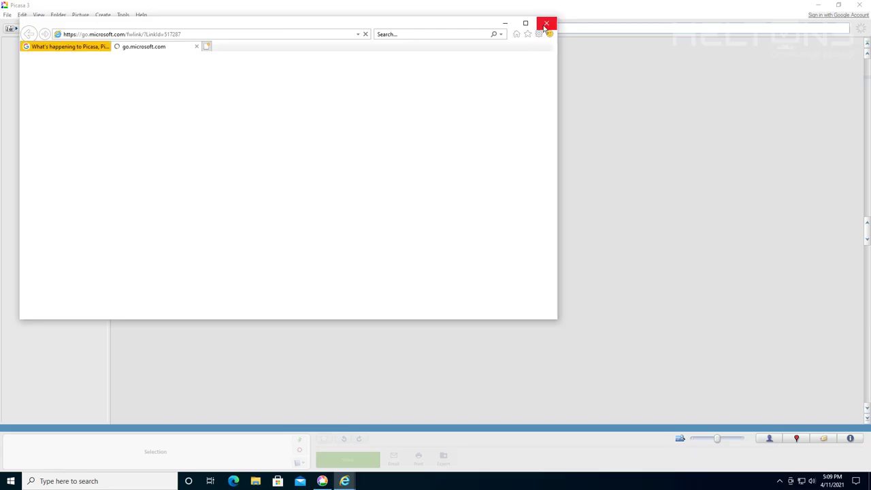
{"action": "left_click", "coordinate": [545, 25]}
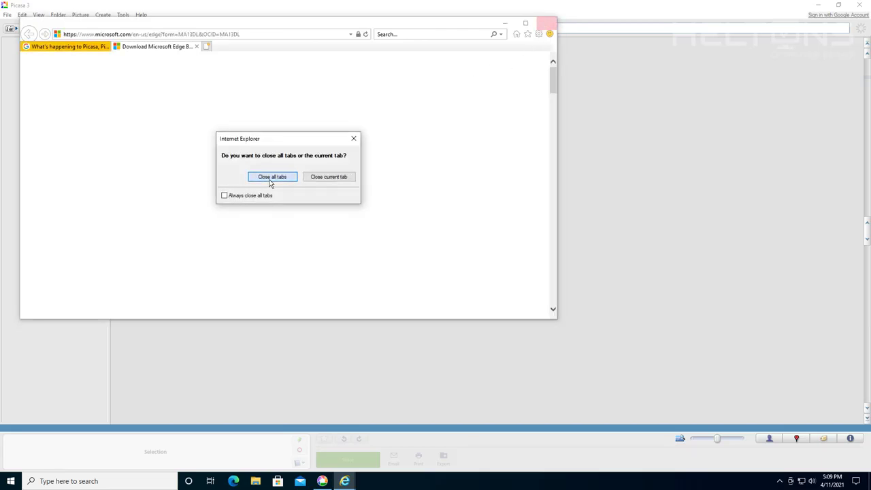
{"action": "left_click", "coordinate": [270, 178]}
{"action": "left_click", "coordinate": [546, 27]}
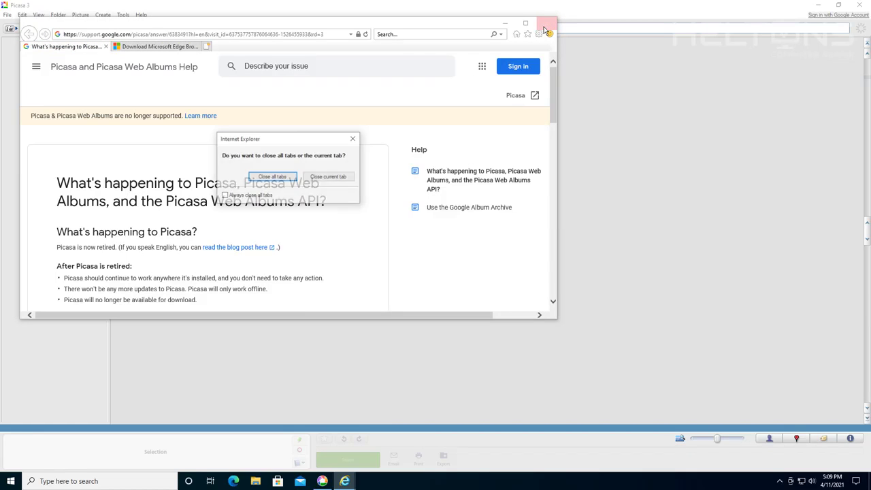
{"action": "left_click", "coordinate": [273, 178]}
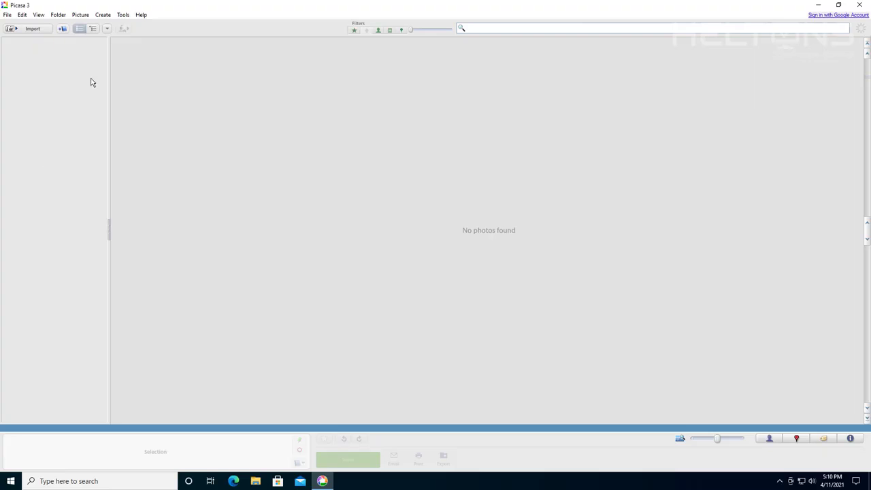
Step: In Tools > Options > File Types, turn off .PNG and turn on .GIF and .TGA
{"action": "left_click", "coordinate": [121, 15]}
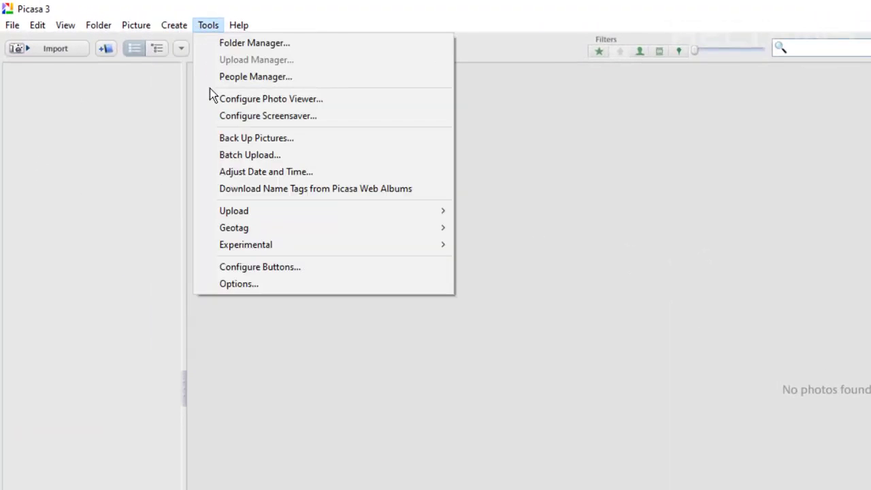
{"action": "left_click", "coordinate": [225, 288]}
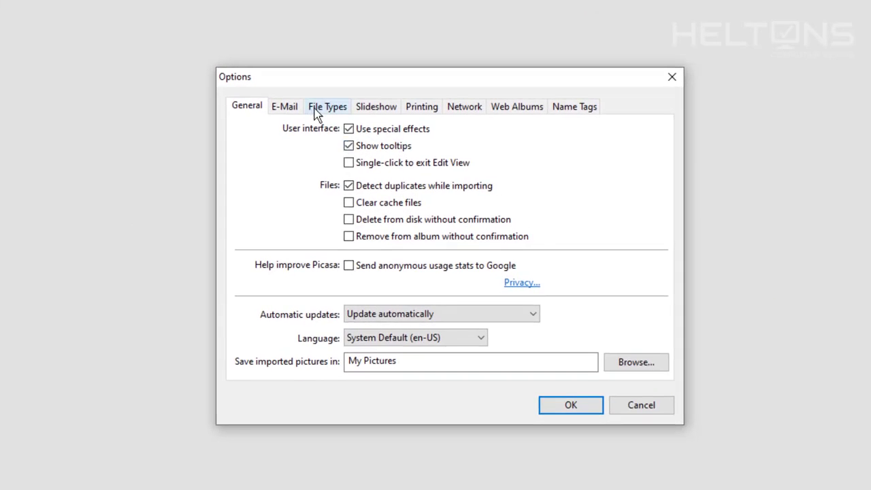
{"action": "left_click", "coordinate": [317, 109]}
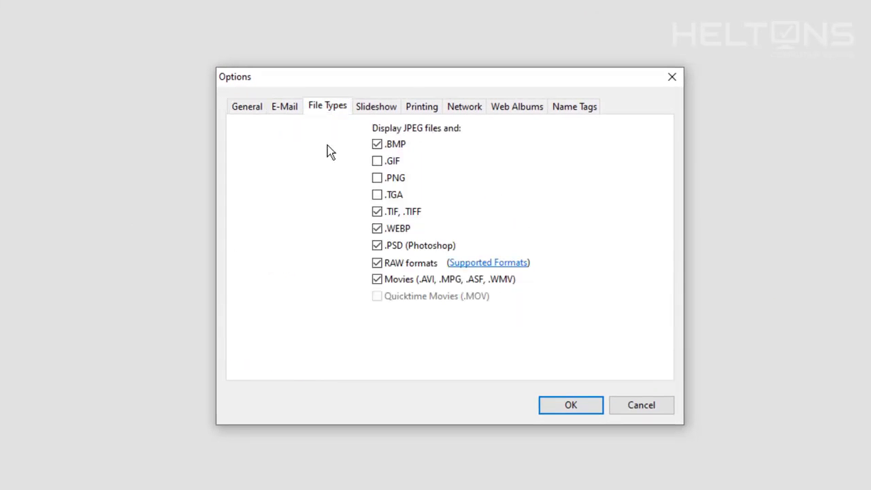
{"action": "left_click", "coordinate": [376, 178]}
{"action": "left_click", "coordinate": [376, 161]}
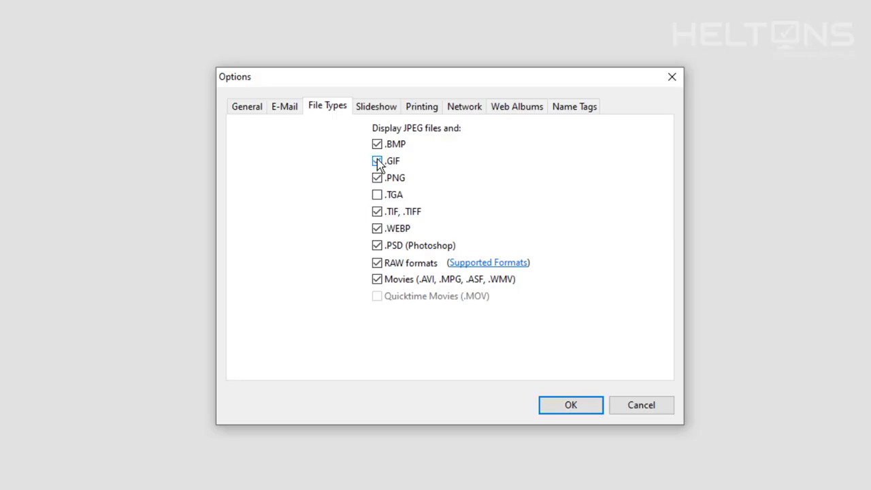
{"action": "left_click", "coordinate": [376, 195]}
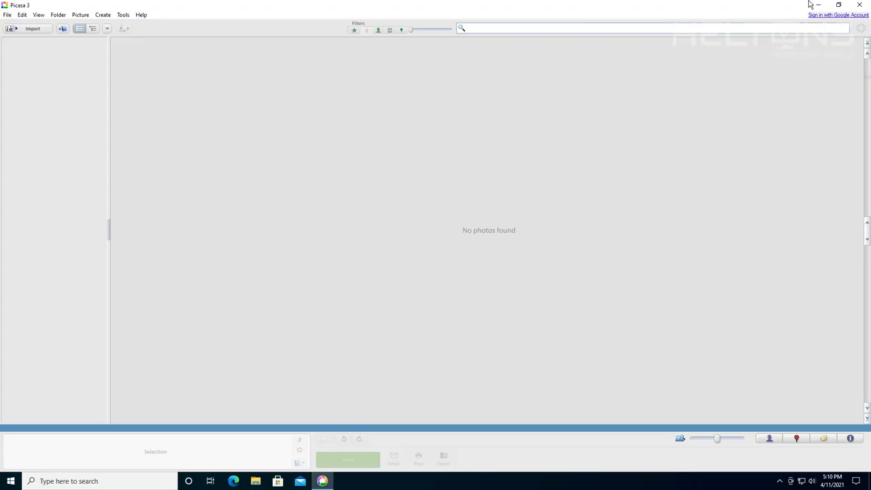
Step: Close the Picasa 3 window to reveal the desktop and its Picasa 3 shortcut
{"action": "left_click", "coordinate": [858, 4]}
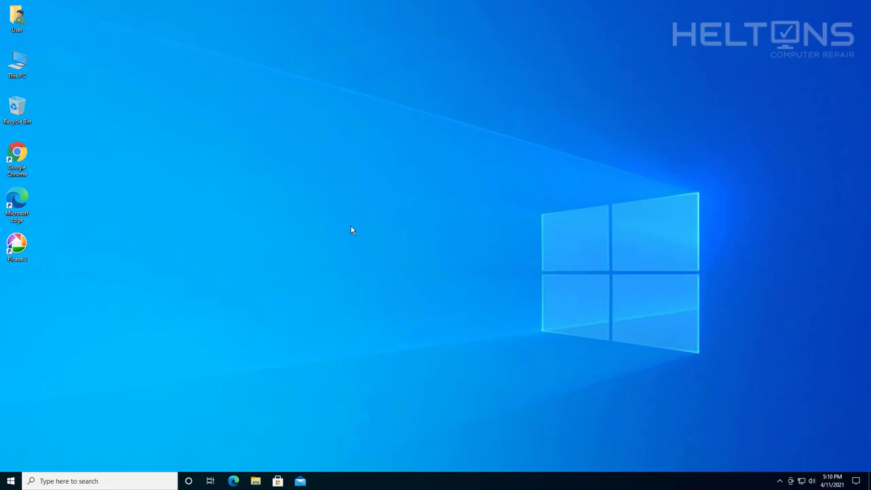